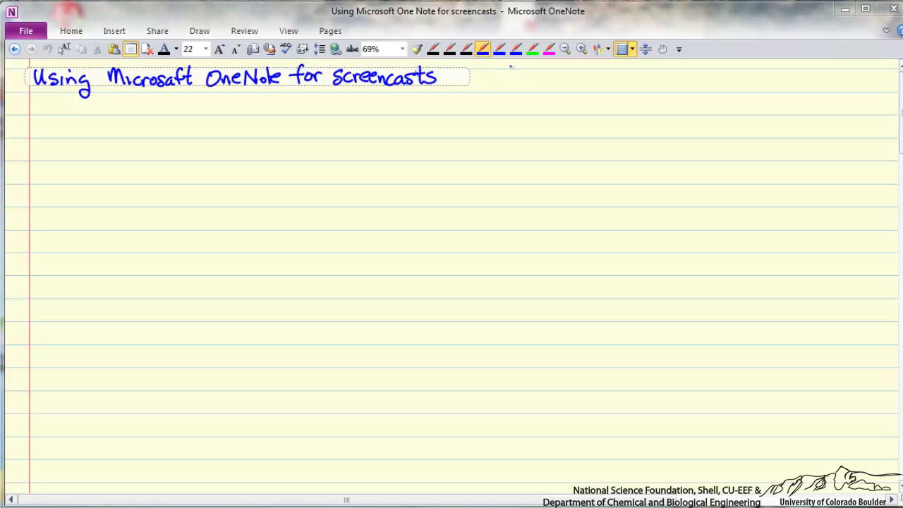
Step: Draw a small blue upward arrow to the right of the handwritten title
mouse_move(511, 65)
mouse_down()
mouse_move(511, 95)
mouse_move(523, 71)
mouse_up()
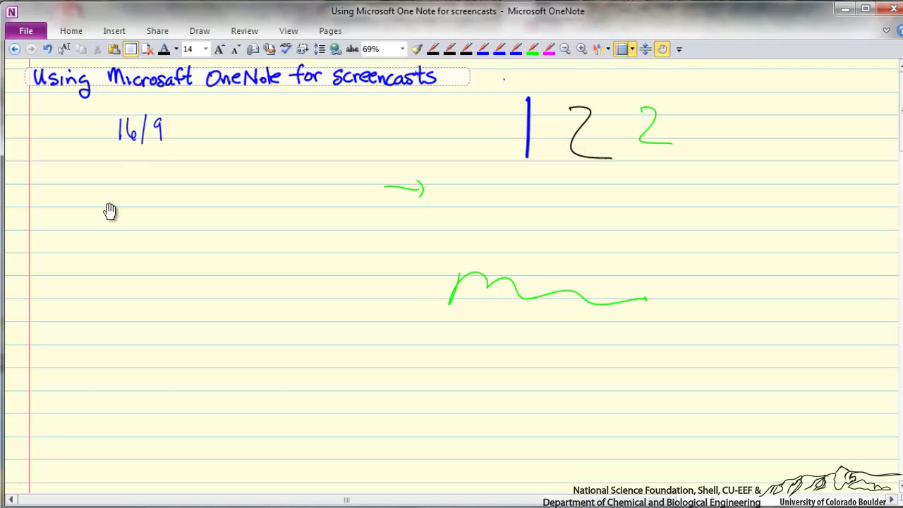
Step: Leave full-page view to show notebooks and pages, then return the page to full window
click(291, 30)
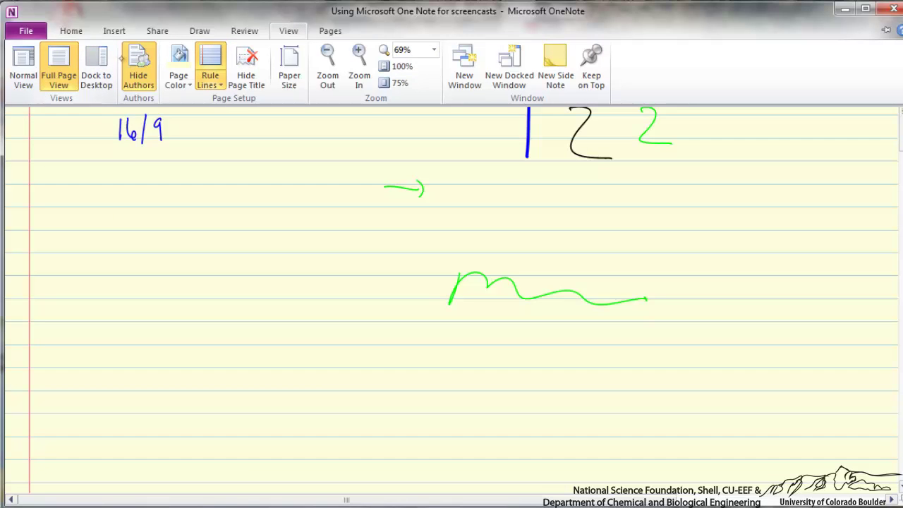
click(70, 83)
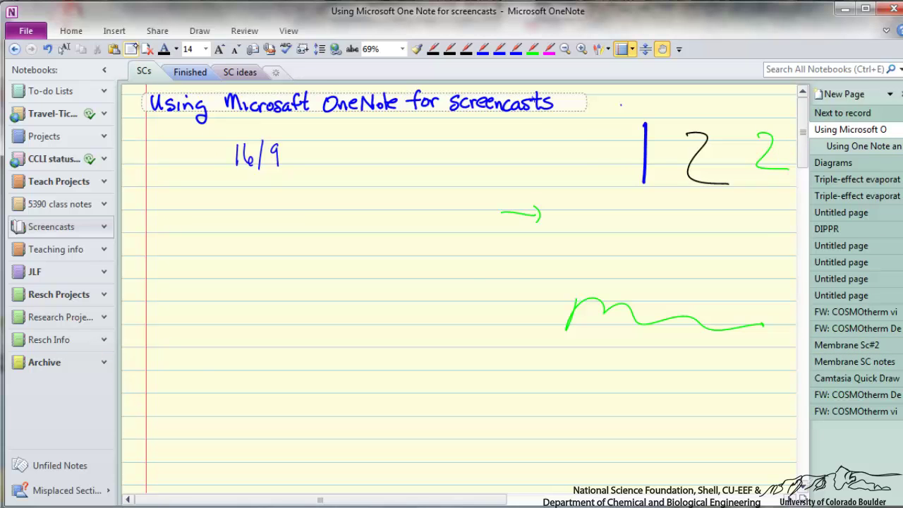
click(131, 49)
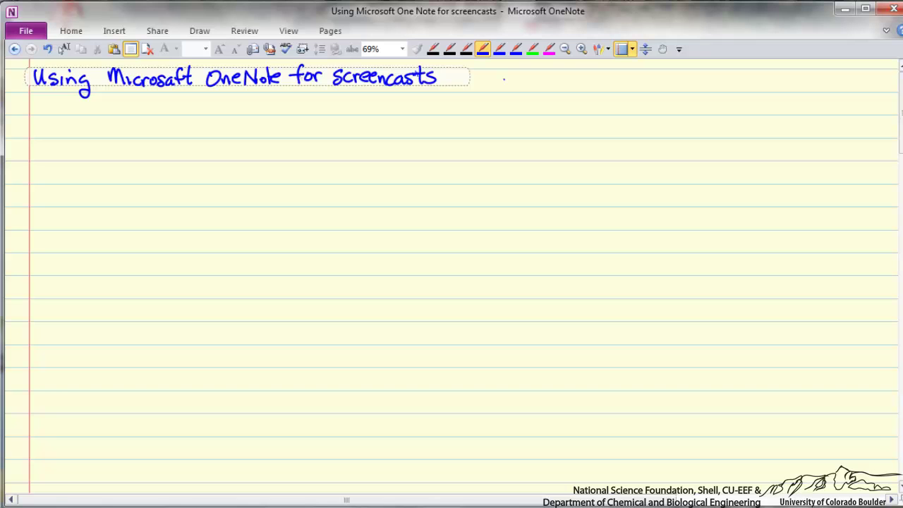
Step: Handwrite 16/9 in blue ink below the title and bring up the page colour choices
mouse_move(121, 118)
mouse_down()
mouse_move(121, 140)
mouse_move(122, 131)
mouse_move(161, 141)
mouse_up()
click(281, 35)
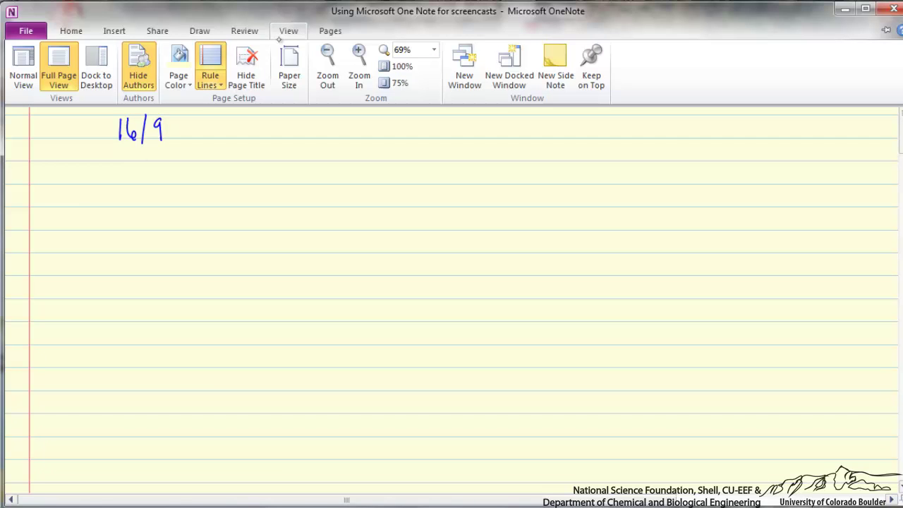
click(180, 78)
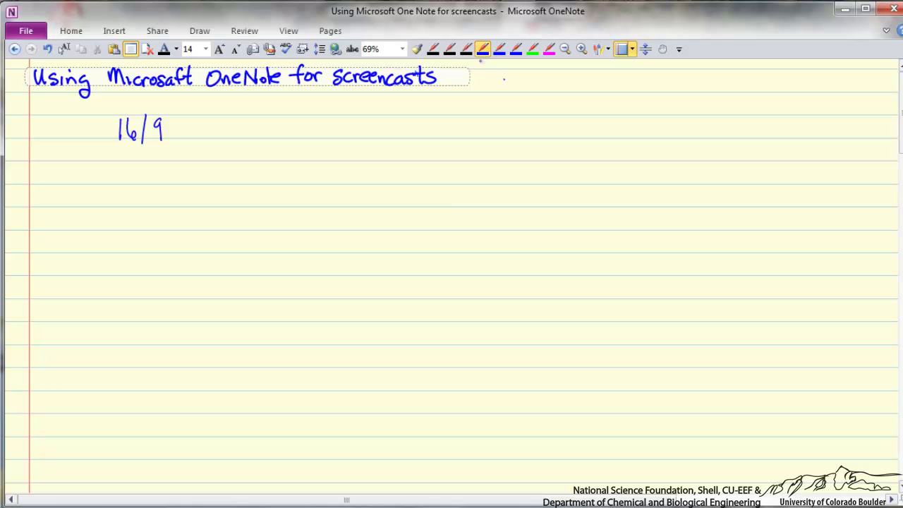
Step: Draw a blue vertical stroke, a black 2 and a green 2, then a green arrow and squiggle below
click(516, 49)
drag(528, 97, 527, 156)
click(434, 49)
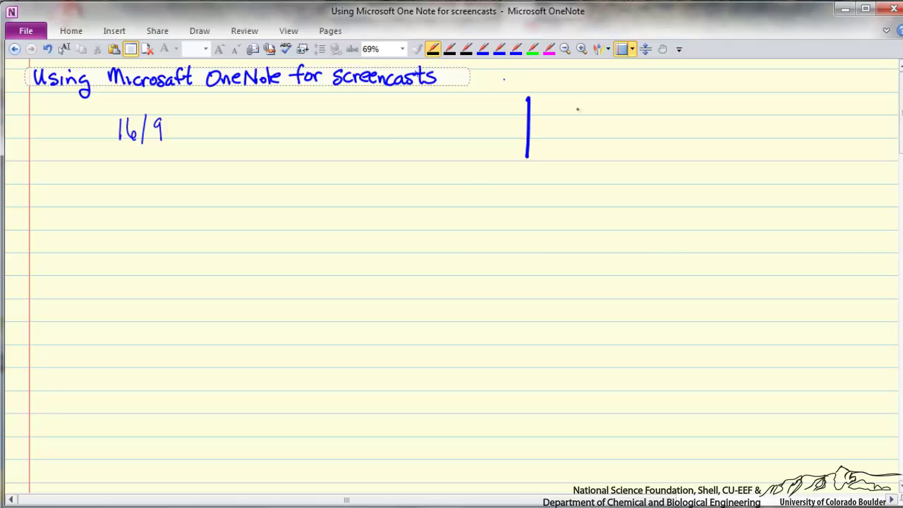
drag(570, 111, 611, 158)
click(532, 49)
drag(641, 112, 672, 144)
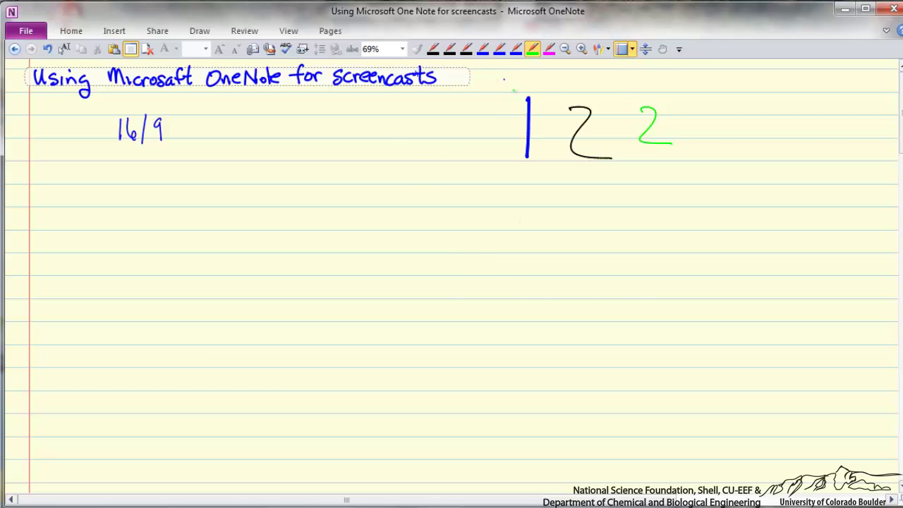
drag(384, 187, 418, 196)
drag(449, 305, 646, 298)
Step: Pan the page around with the Panning Hand, then return to the blue pen
click(662, 48)
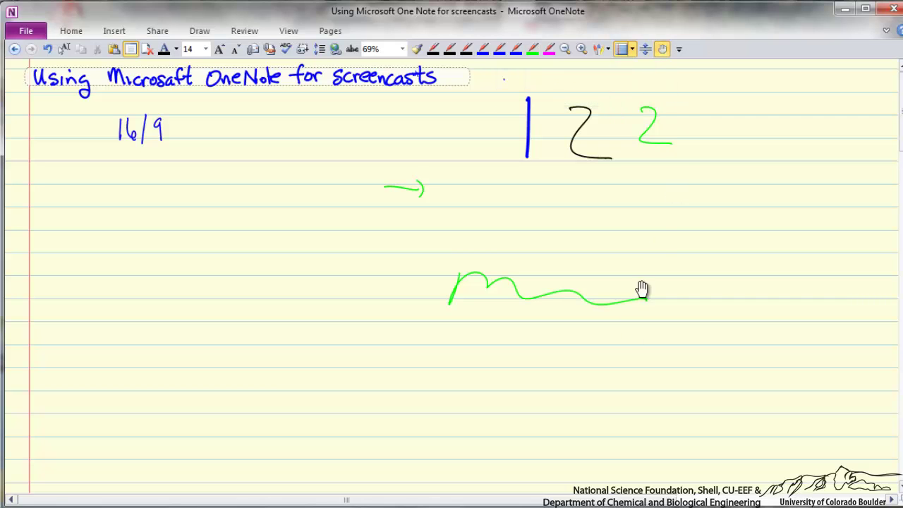
mouse_move(641, 447)
mouse_down()
mouse_move(645, 323)
mouse_move(632, 204)
mouse_up()
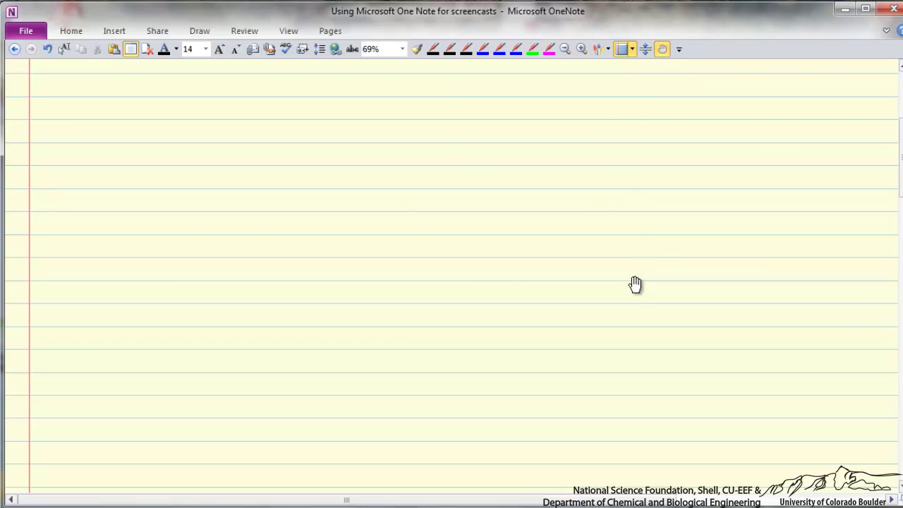
drag(630, 149, 663, 392)
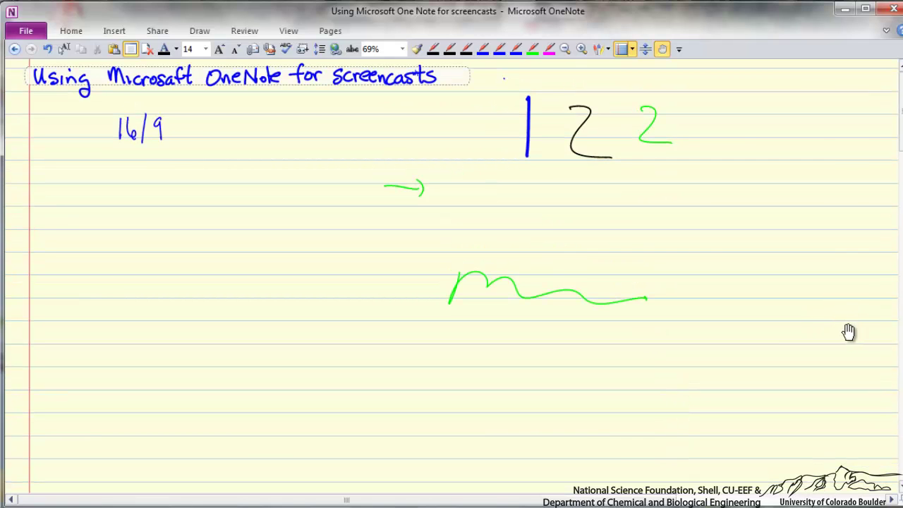
mouse_move(854, 336)
mouse_down()
mouse_move(482, 346)
mouse_move(258, 377)
mouse_move(536, 345)
mouse_move(407, 366)
mouse_move(729, 366)
mouse_up()
drag(547, 381, 725, 389)
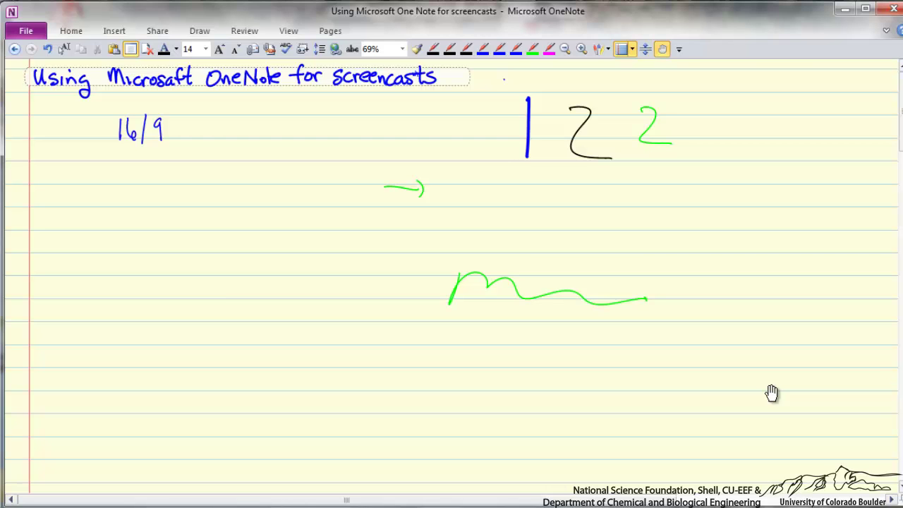
click(500, 49)
Step: Handwrite 'mini-keyboard' in blue ink below 16/9
mouse_move(91, 208)
mouse_down()
mouse_move(134, 196)
mouse_move(215, 203)
mouse_move(233, 191)
mouse_move(239, 204)
mouse_up()
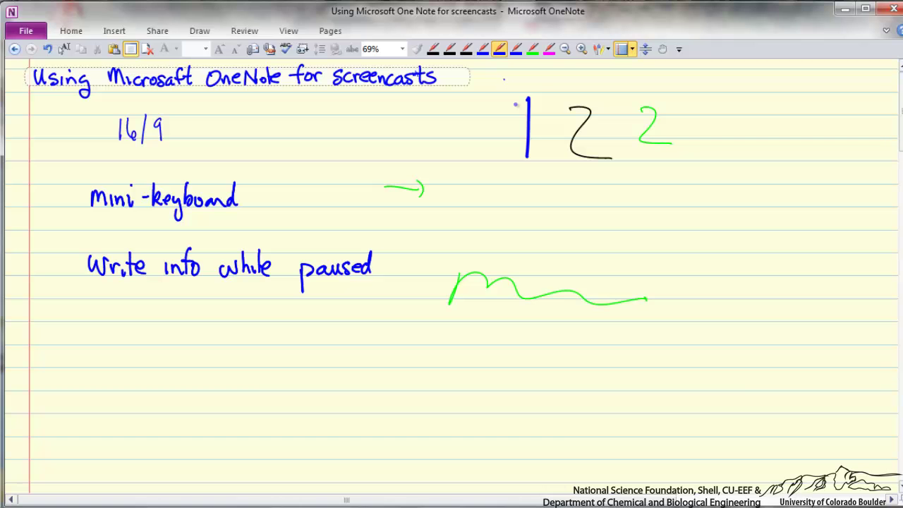
Step: Use Insert Space to pull the pasted equations up toward the handwritten notes
scroll(883, 204, down, 10)
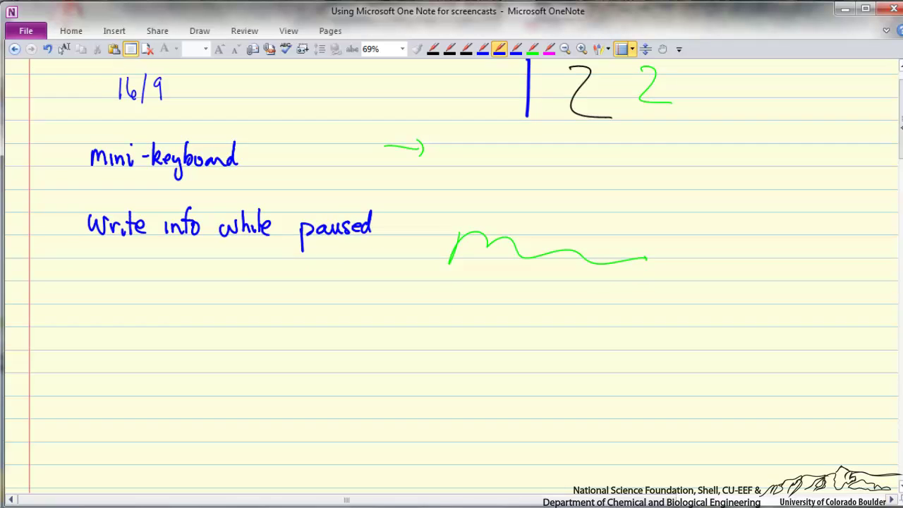
scroll(883, 204, down, 6)
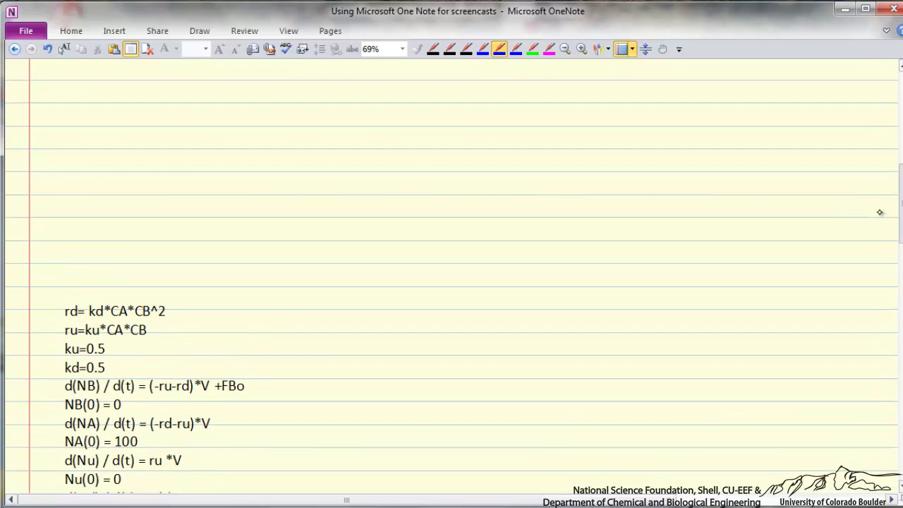
scroll(870, 248, down, 1)
scroll(875, 246, up, 5)
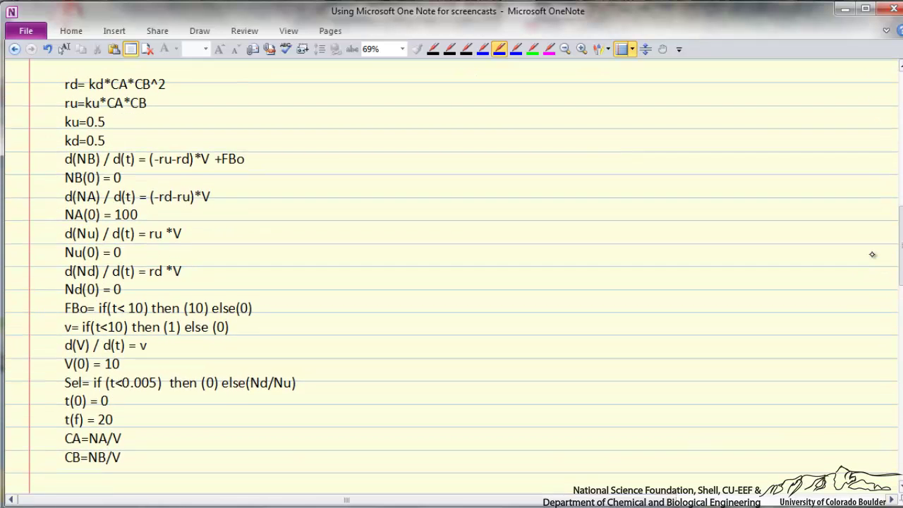
scroll(883, 198, up, 8)
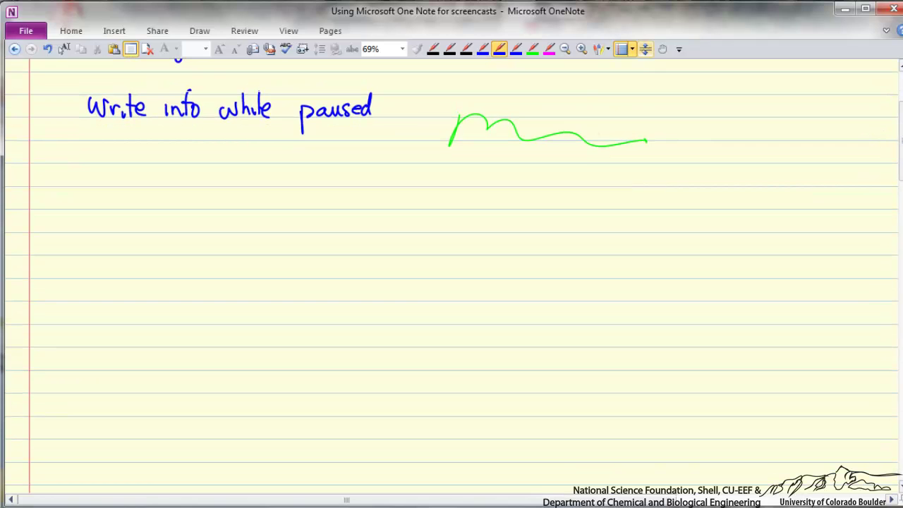
click(645, 49)
drag(464, 408, 472, 165)
Step: Close the remaining gap above the equations and hide the page's rule lines
click(646, 49)
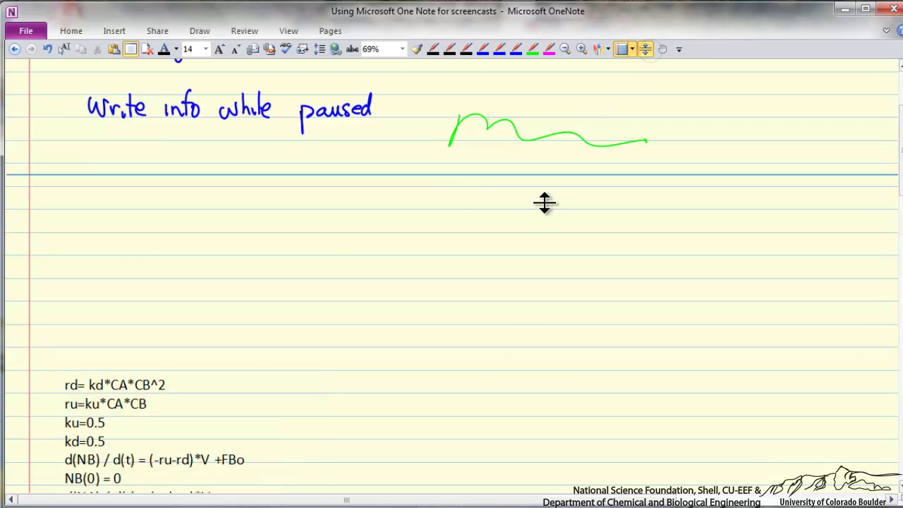
mouse_move(486, 347)
mouse_down()
mouse_move(492, 256)
mouse_move(480, 151)
mouse_up()
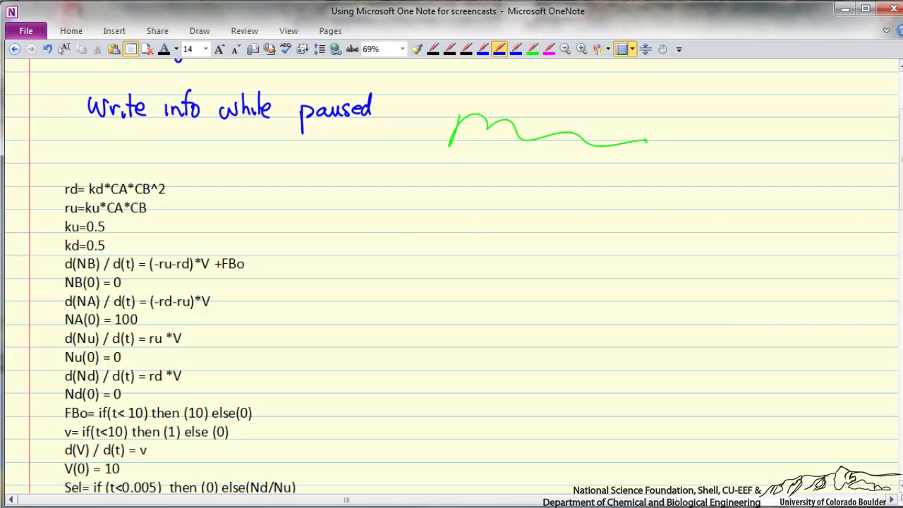
scroll(452, 282, down, 3)
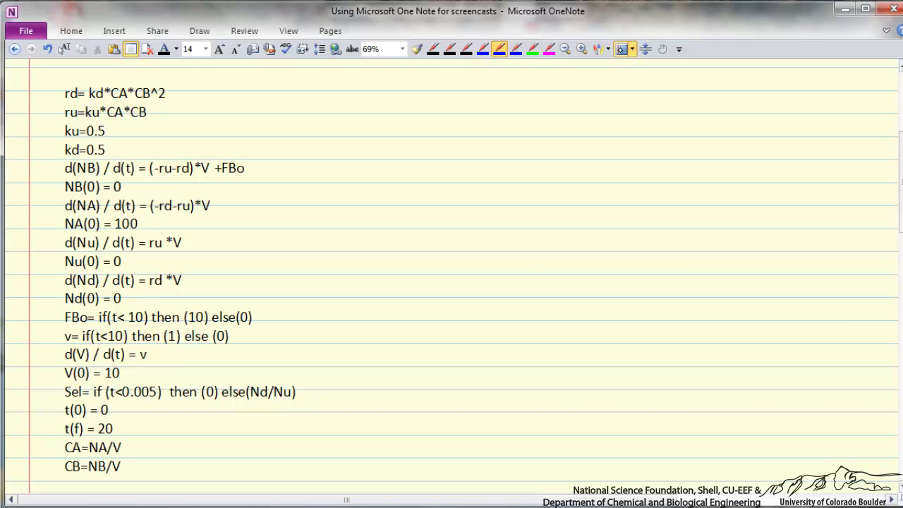
click(622, 49)
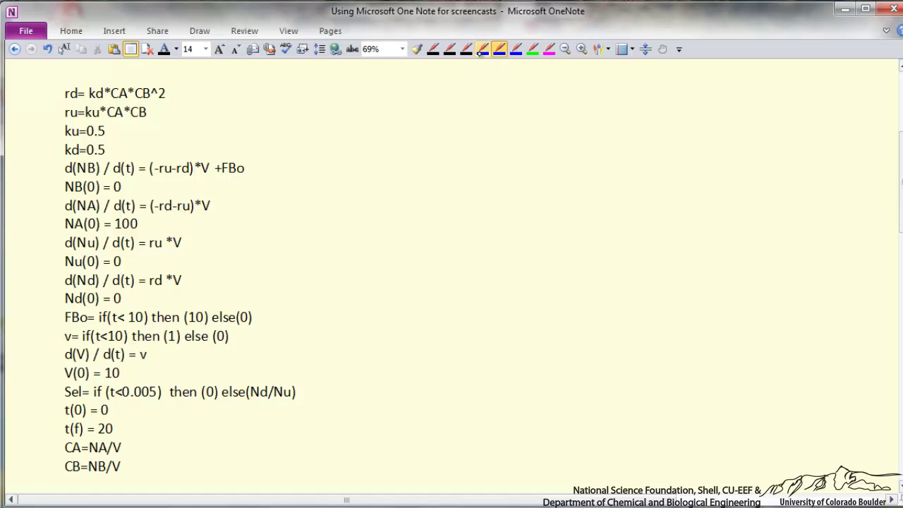
Step: Circle the d(Nu)/d(t) = ru*V equation and remove the empty gap below the equation list
click(482, 49)
mouse_move(197, 229)
mouse_down()
mouse_move(106, 233)
mouse_move(141, 255)
mouse_move(179, 230)
mouse_up()
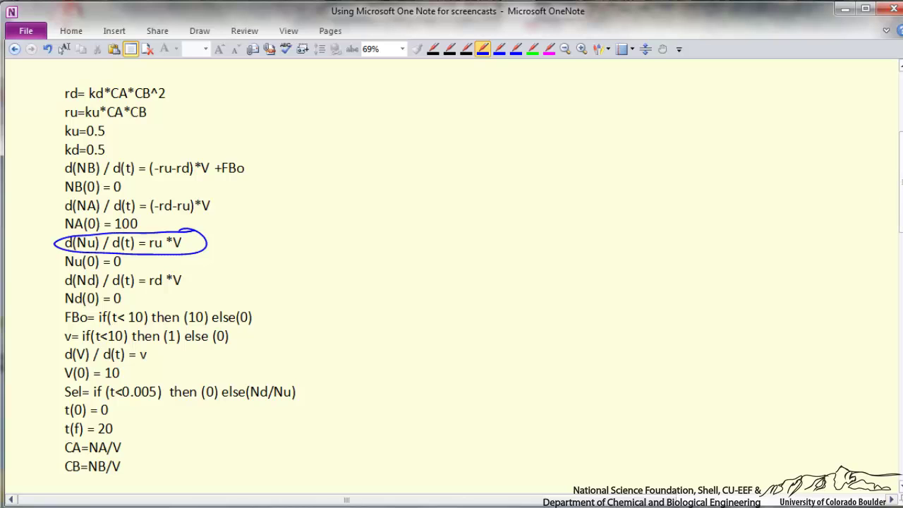
scroll(834, 234, down, 10)
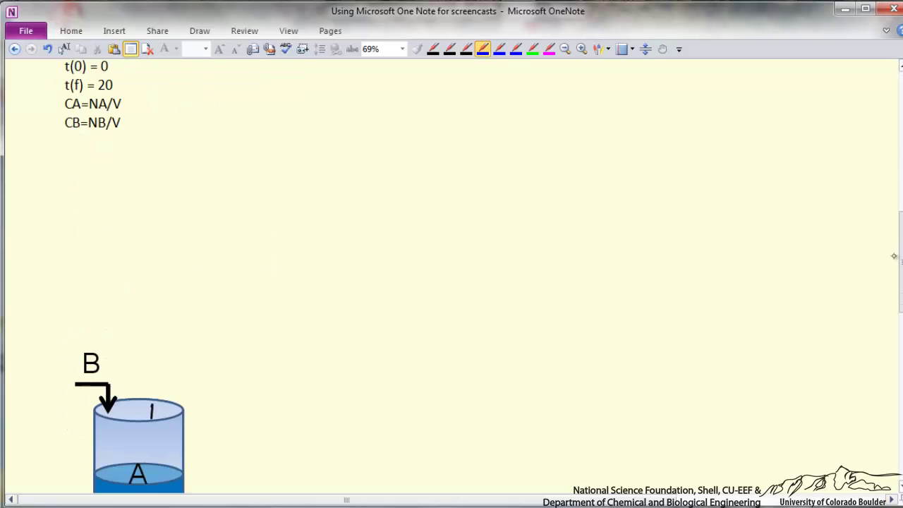
click(646, 49)
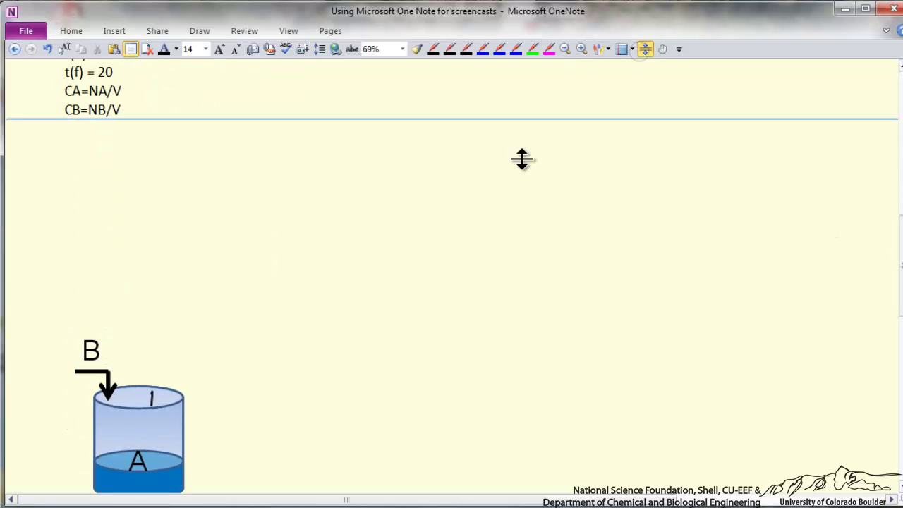
drag(427, 330, 416, 212)
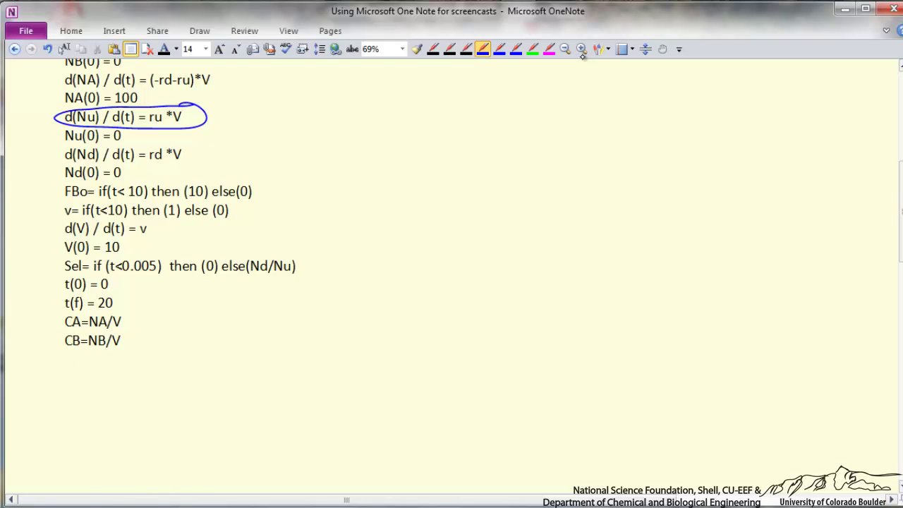
Step: Pull the reactor graph up toward the tank, closing the extra space between them
scroll(414, 222, up, 5)
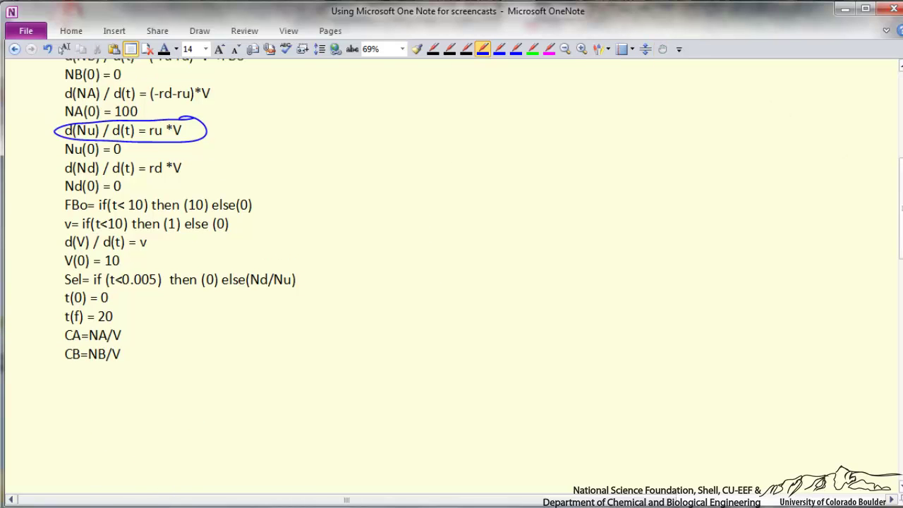
click(645, 49)
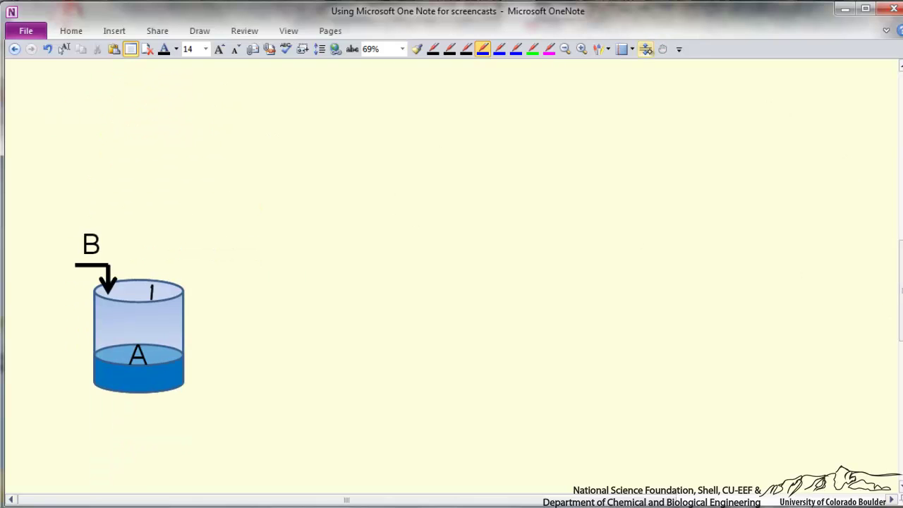
drag(589, 118, 588, 178)
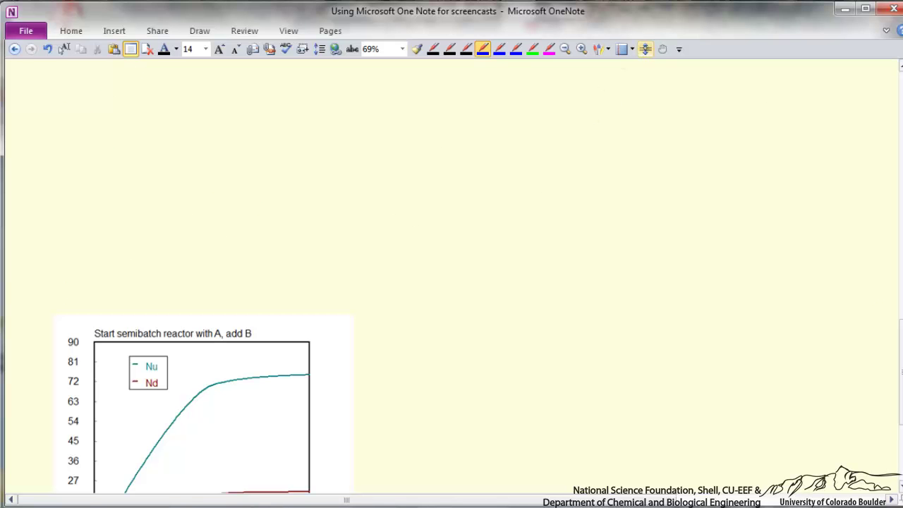
drag(512, 216, 487, 55)
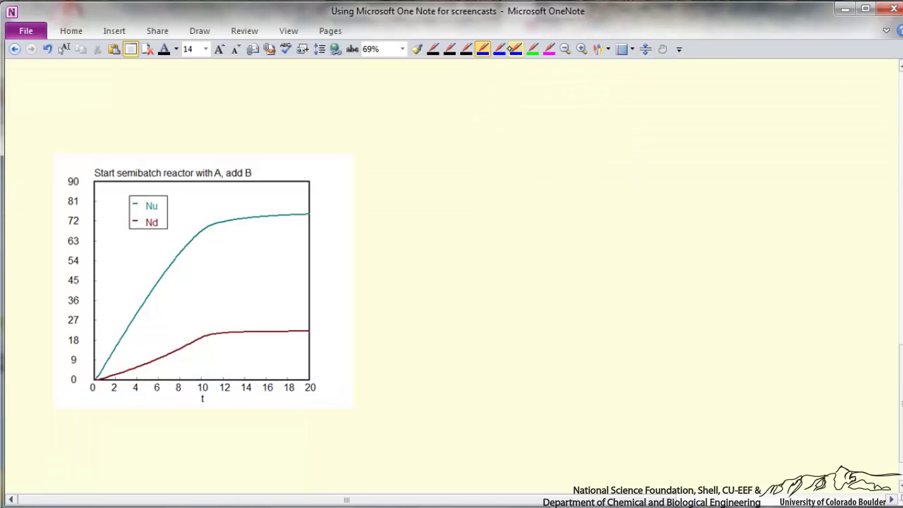
scroll(900, 335, up, 3)
scroll(900, 335, up, 1)
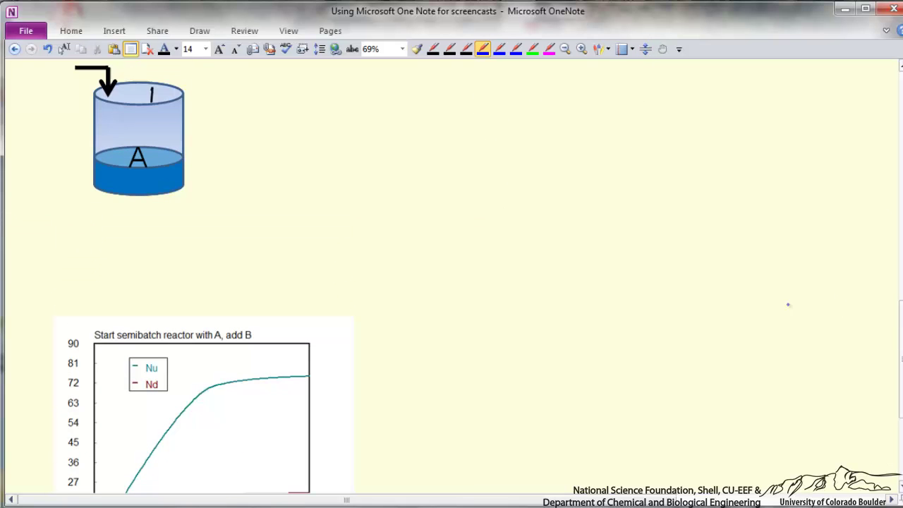
click(645, 49)
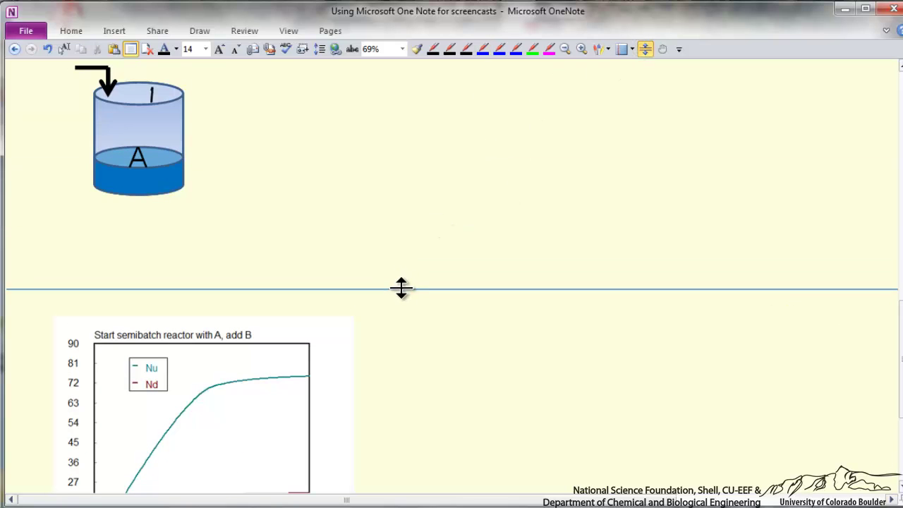
drag(402, 288, 394, 214)
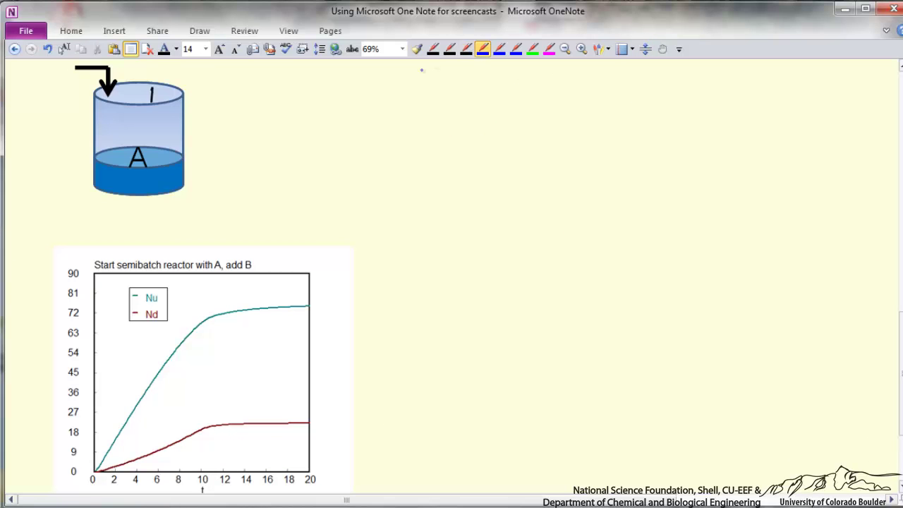
Step: Draw an outflow arrow from the tank's side and a blue curved inflow arrow into it
mouse_move(176, 176)
mouse_down()
mouse_move(221, 170)
mouse_move(220, 182)
mouse_up()
click(516, 49)
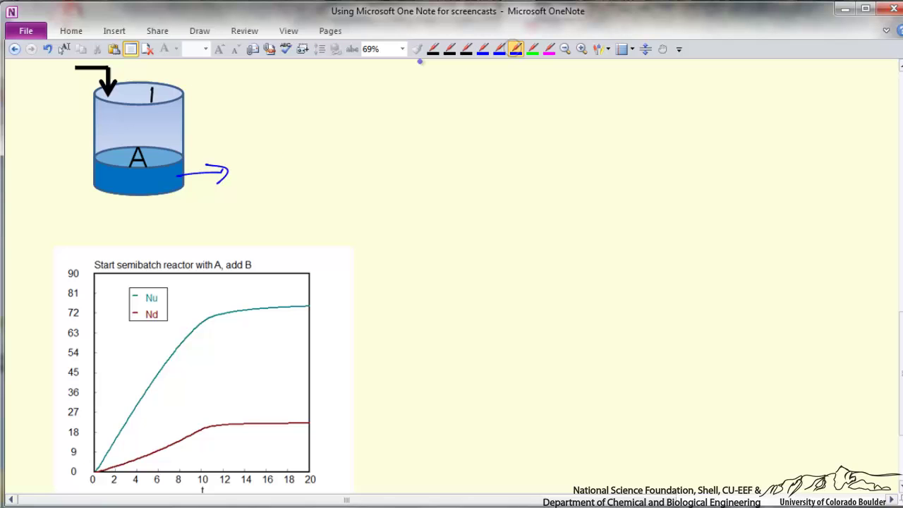
drag(205, 78, 170, 116)
drag(164, 106, 181, 106)
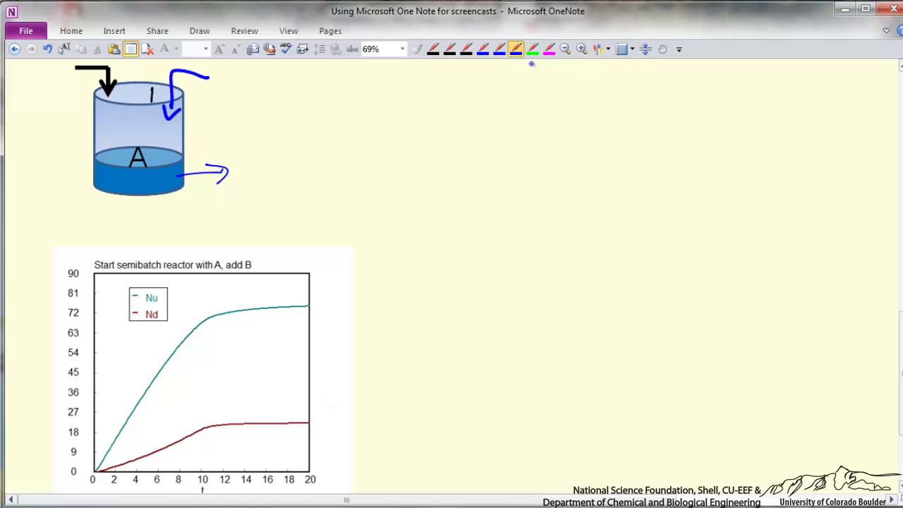
Step: Label the red curve ND and the teal curve Nu in black ink, redrawing the Nu label
click(433, 49)
mouse_move(217, 399)
mouse_down()
mouse_move(215, 415)
mouse_move(227, 393)
mouse_up()
drag(231, 408, 233, 417)
mouse_move(217, 289)
mouse_down()
mouse_move(215, 308)
mouse_move(226, 283)
mouse_move(247, 302)
mouse_up()
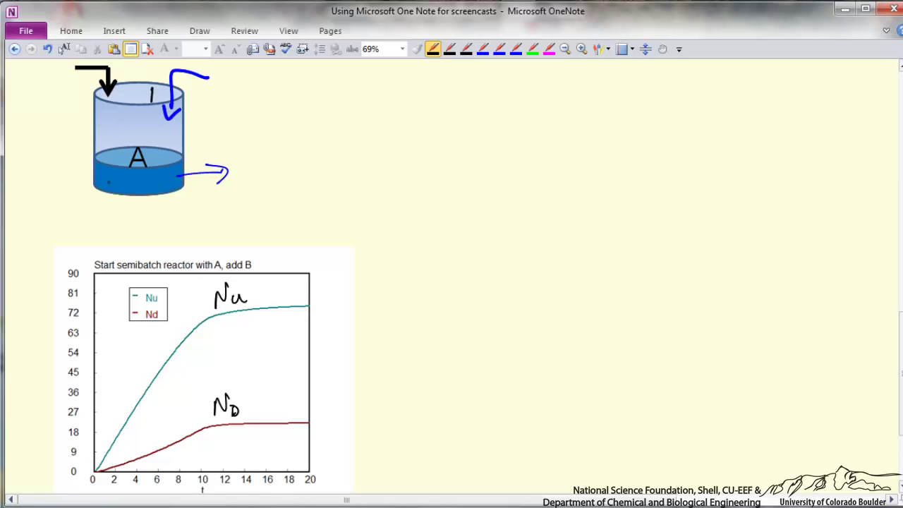
click(48, 48)
click(47, 48)
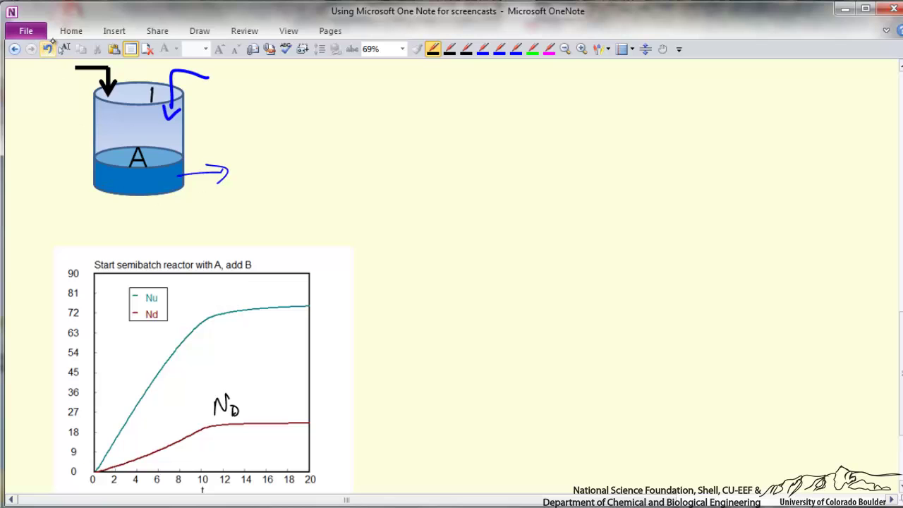
drag(224, 303, 234, 282)
drag(239, 293, 250, 299)
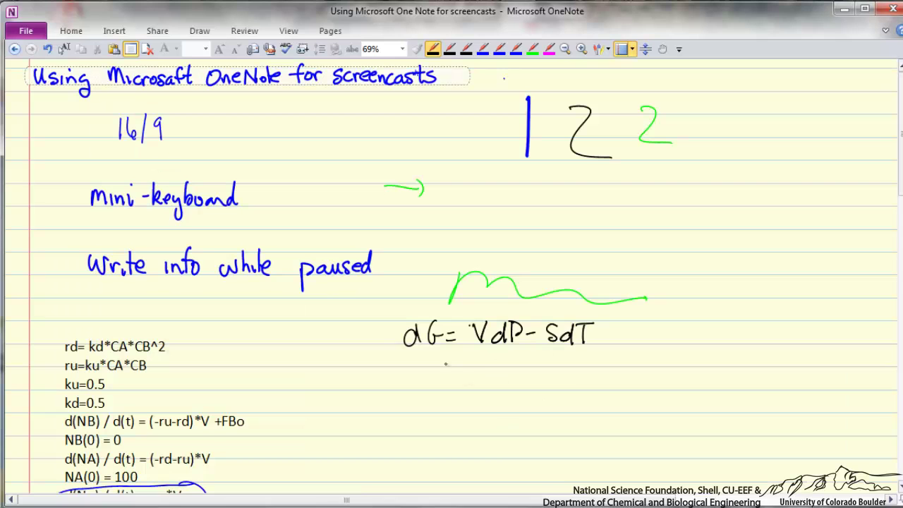
click(499, 48)
mouse_move(487, 310)
mouse_down()
mouse_move(463, 353)
mouse_move(498, 330)
mouse_move(479, 306)
mouse_up()
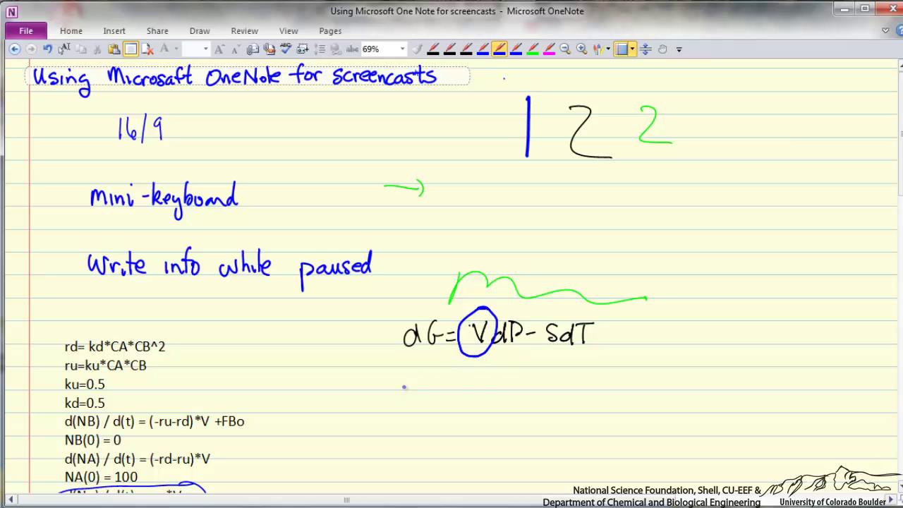
click(47, 49)
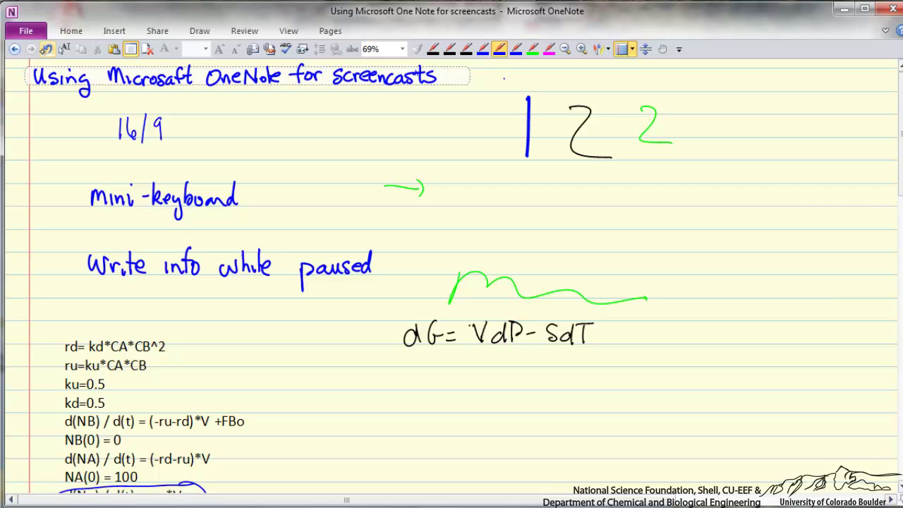
Step: Press F11 for full page view, then write a blue squiggle, green 'Color' and black 'color'
key(F11)
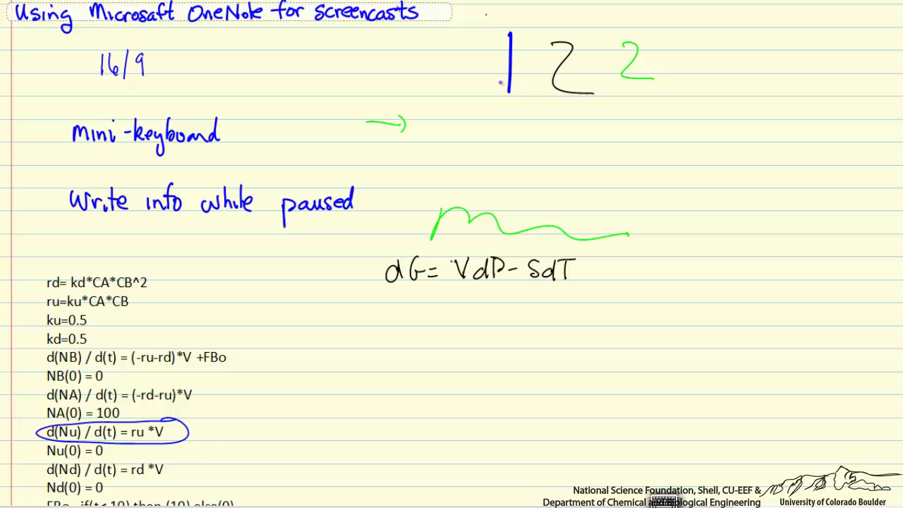
mouse_move(492, 146)
mouse_down()
mouse_move(485, 171)
mouse_move(517, 141)
mouse_move(542, 162)
mouse_up()
drag(587, 144, 588, 170)
drag(596, 156, 618, 156)
drag(624, 151, 635, 151)
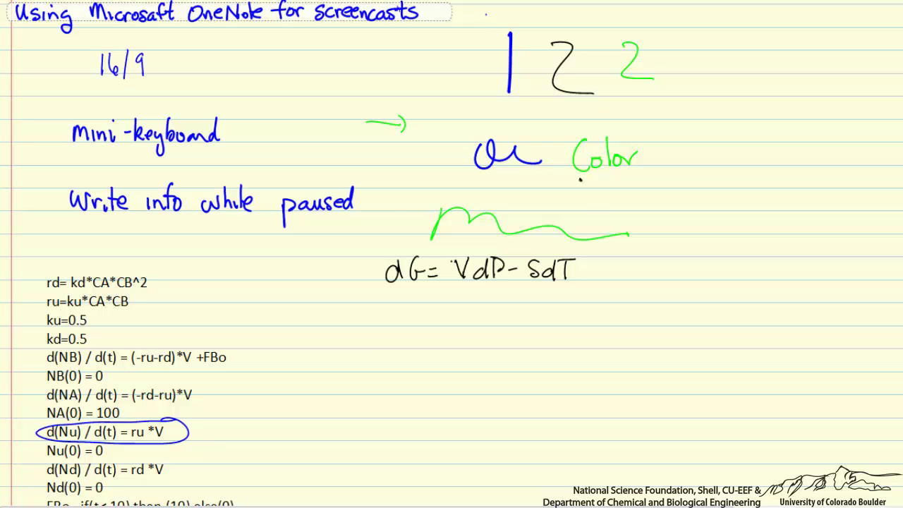
mouse_move(580, 180)
mouse_down()
mouse_move(576, 195)
mouse_move(639, 179)
mouse_move(681, 190)
mouse_move(714, 182)
mouse_move(714, 190)
mouse_up()
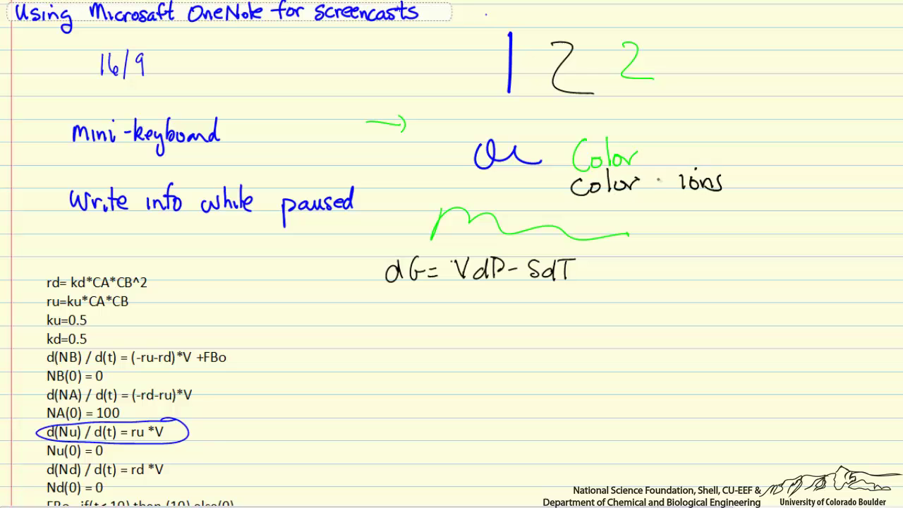